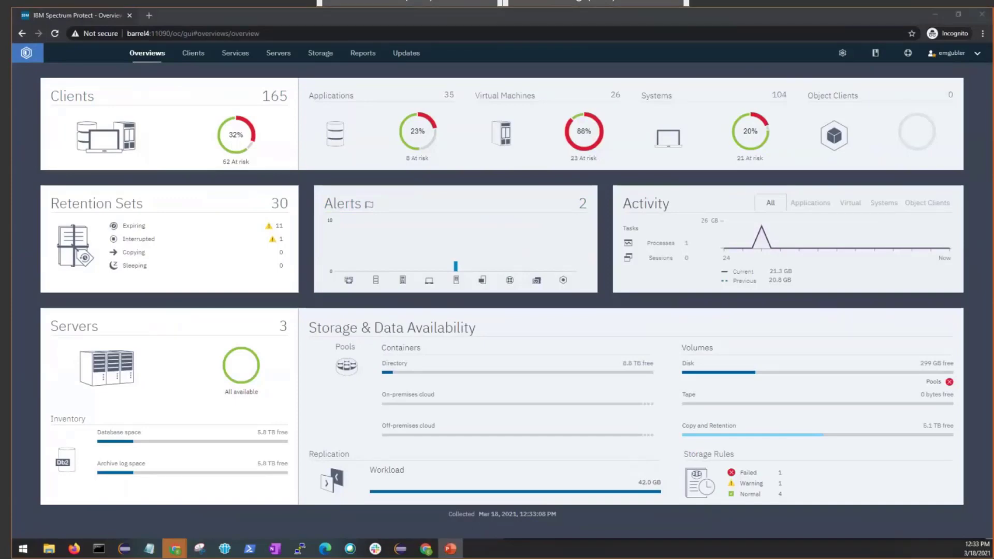
# Go to Services > Retention Rules and start a new rule on server ANISE_A4_SRV
pyautogui.moveTo(235, 53)
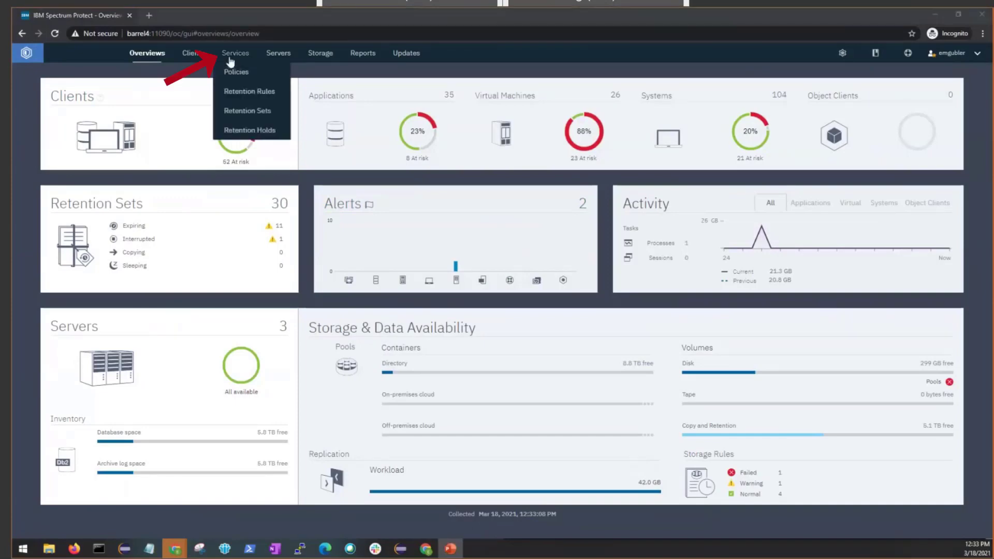
pyautogui.click(251, 93)
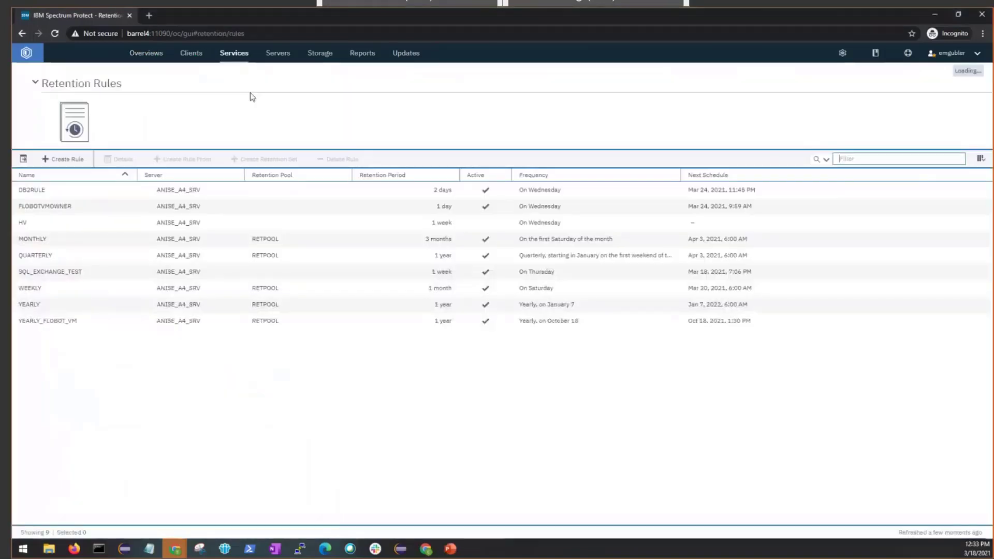
pyautogui.click(65, 160)
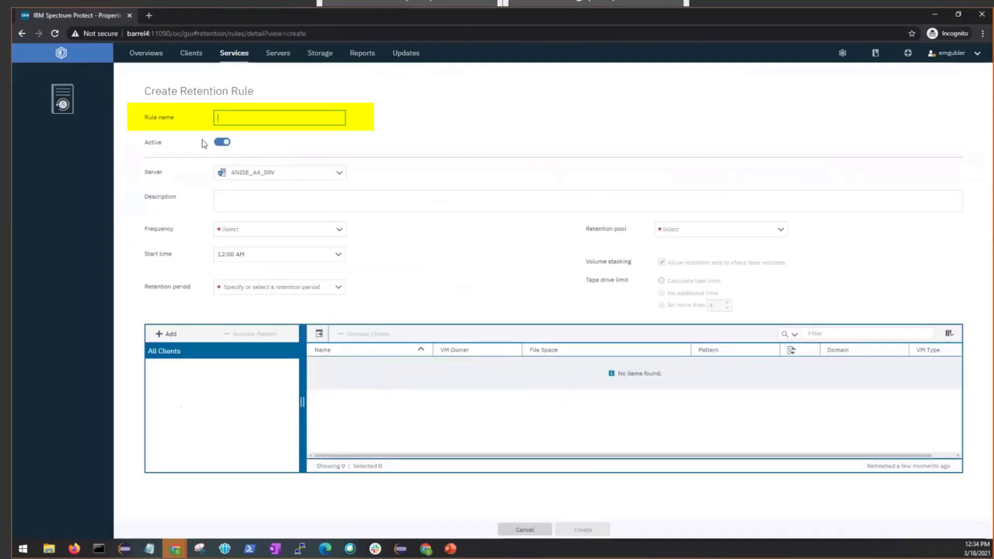
# Enter EXCHANGE_SQL_RULE as the rule name
pyautogui.write('Exchange and sql rule')
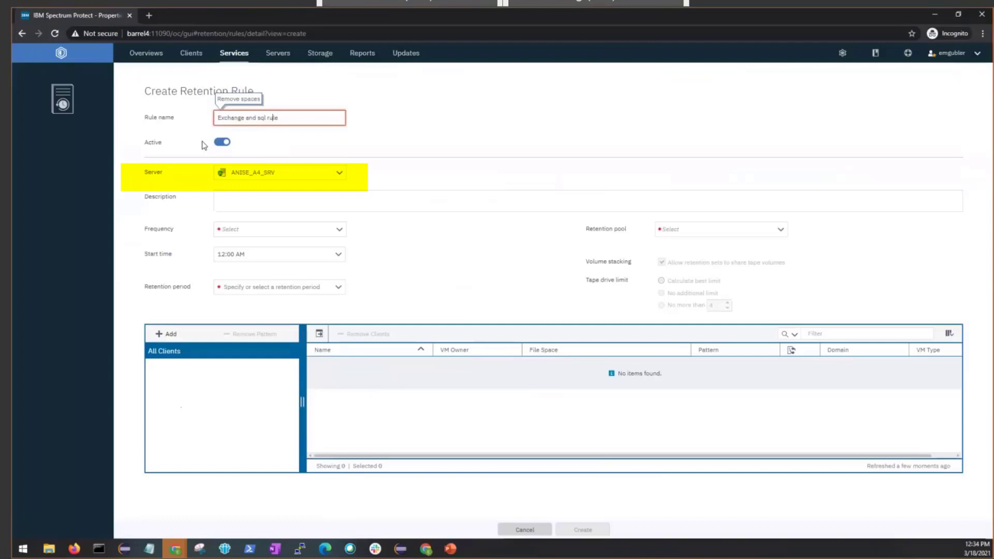
pyautogui.press('Left')
pyautogui.press('BackSpace')
pyautogui.write('_')
pyautogui.press('BackSpace')
pyautogui.press('BackSpace')
pyautogui.press('BackSpace')
pyautogui.press('BackSpace')
pyautogui.press('BackSpace')
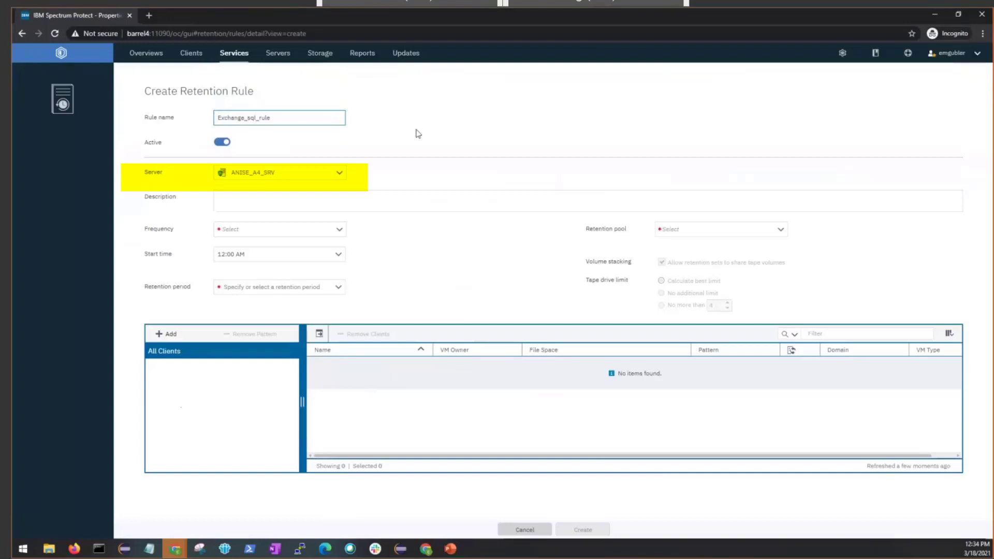
pyautogui.click(355, 230)
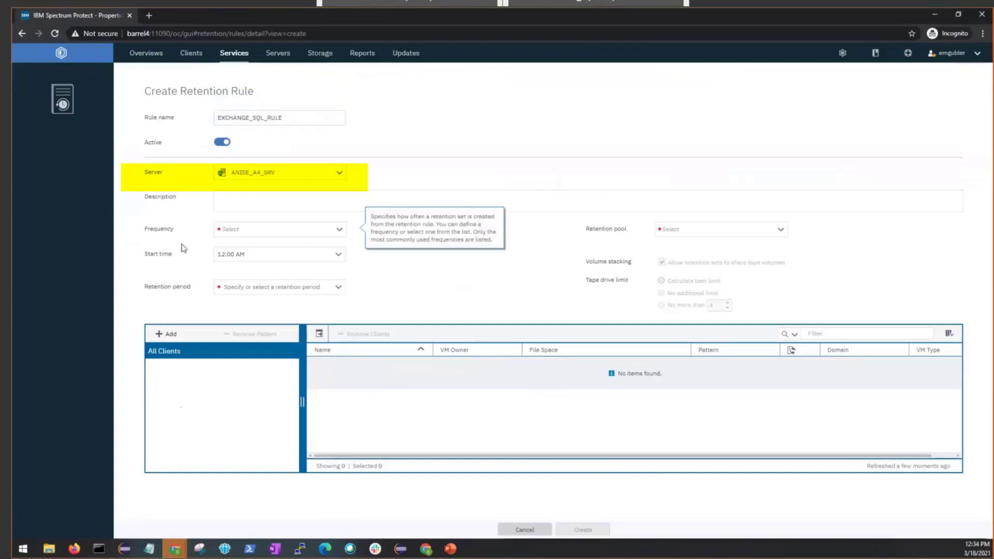
# Schedule the rule On Wednesday with a 1-week retention period and no retention pool
pyautogui.click(338, 231)
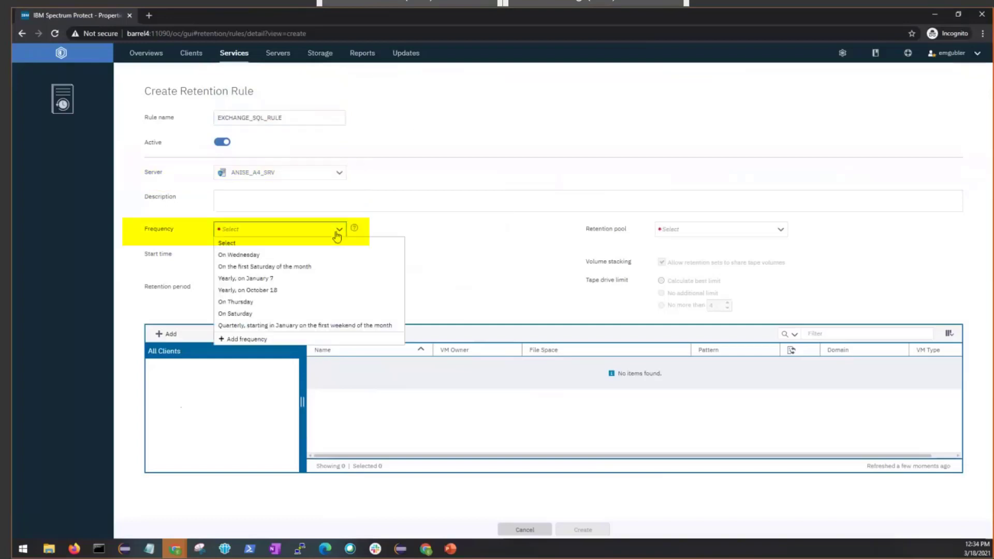
pyautogui.click(312, 258)
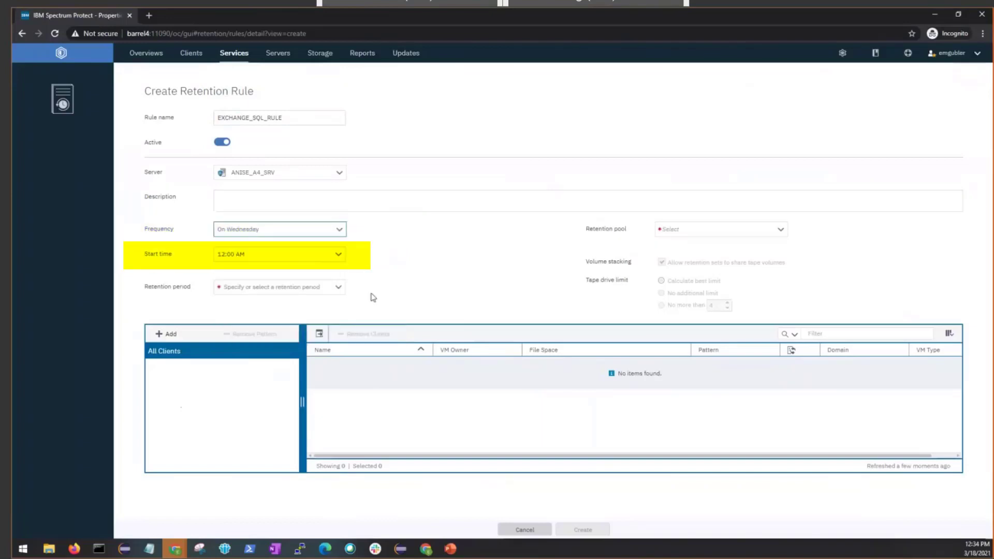
pyautogui.click(339, 289)
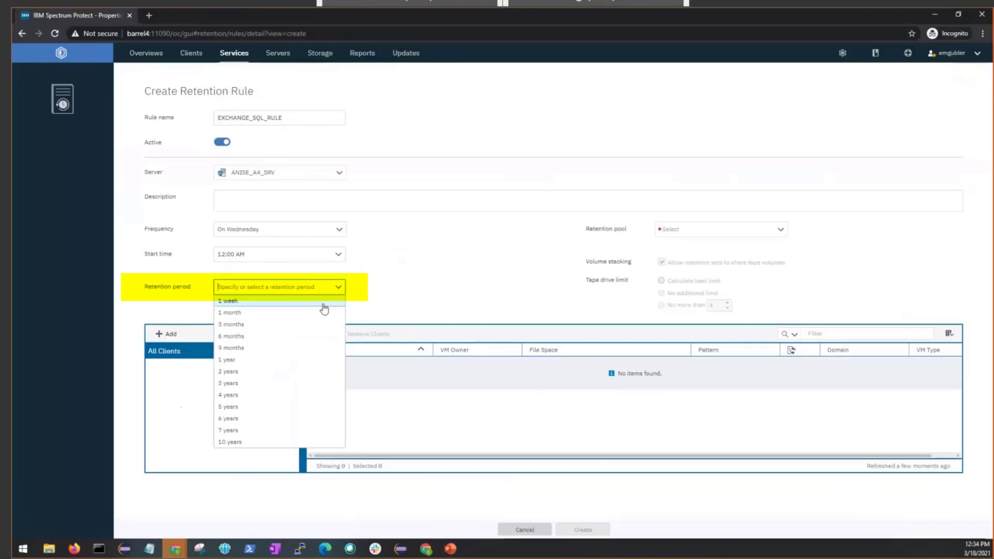
pyautogui.click(323, 303)
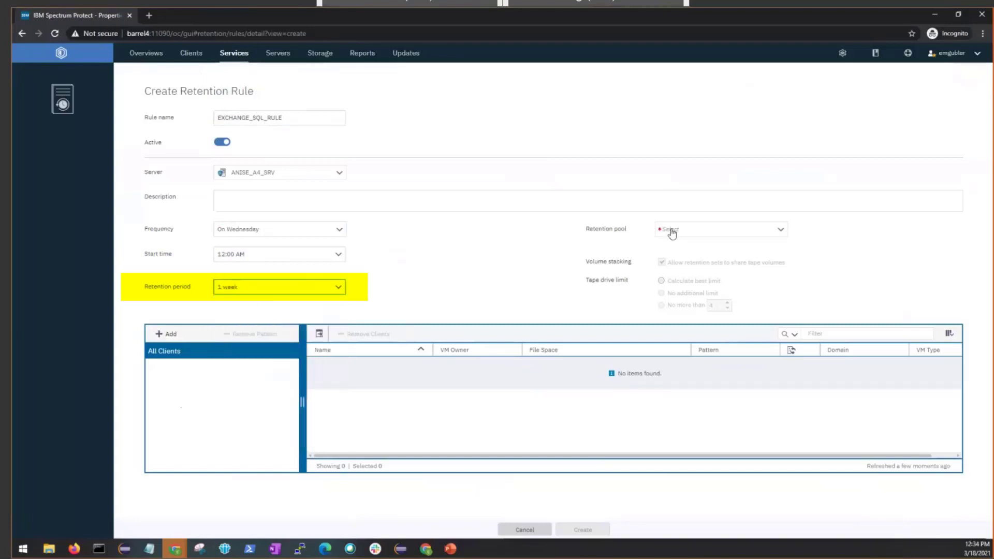
pyautogui.click(772, 234)
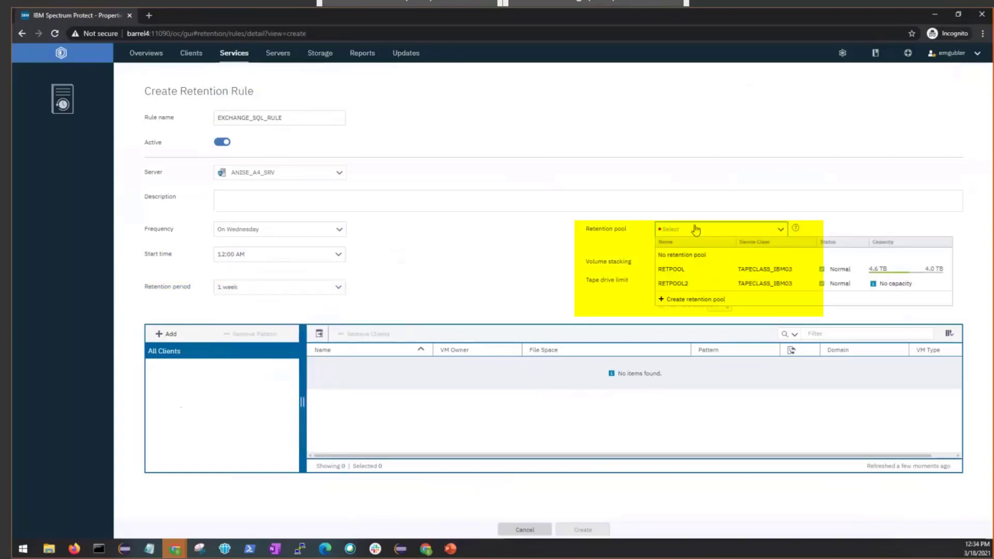
pyautogui.click(691, 256)
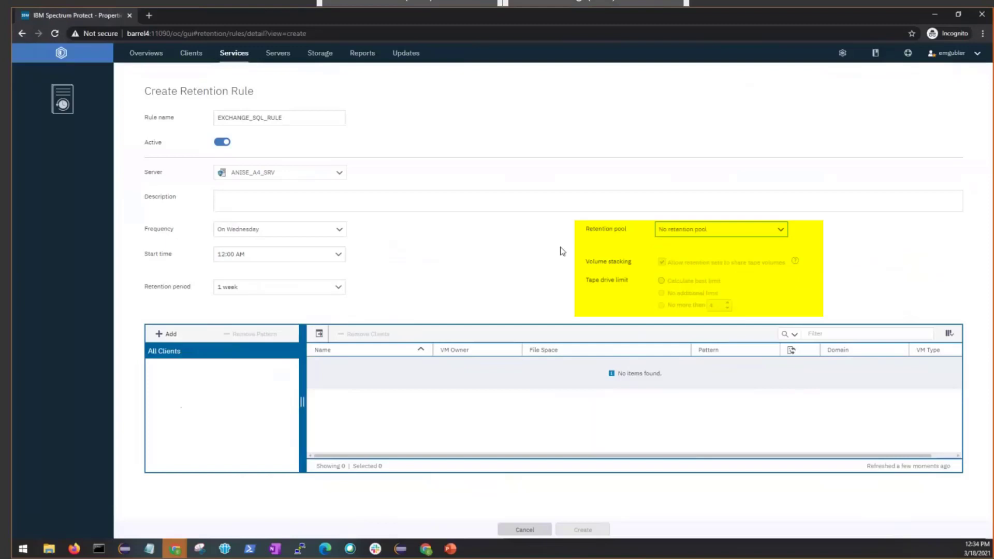
pyautogui.click(365, 303)
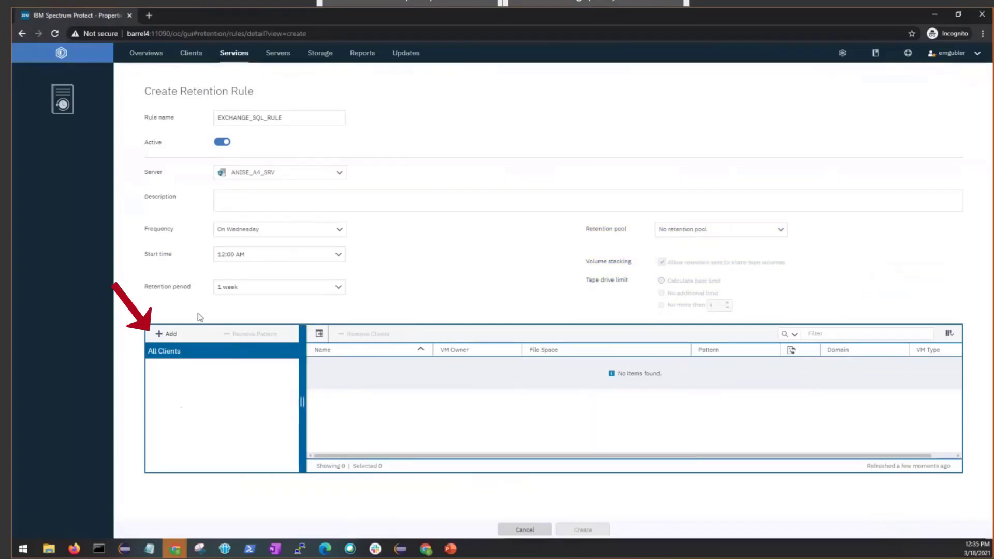
# Add individual clients EXCHANGE and SQL, each with all file spaces, to the rule
pyautogui.click(171, 335)
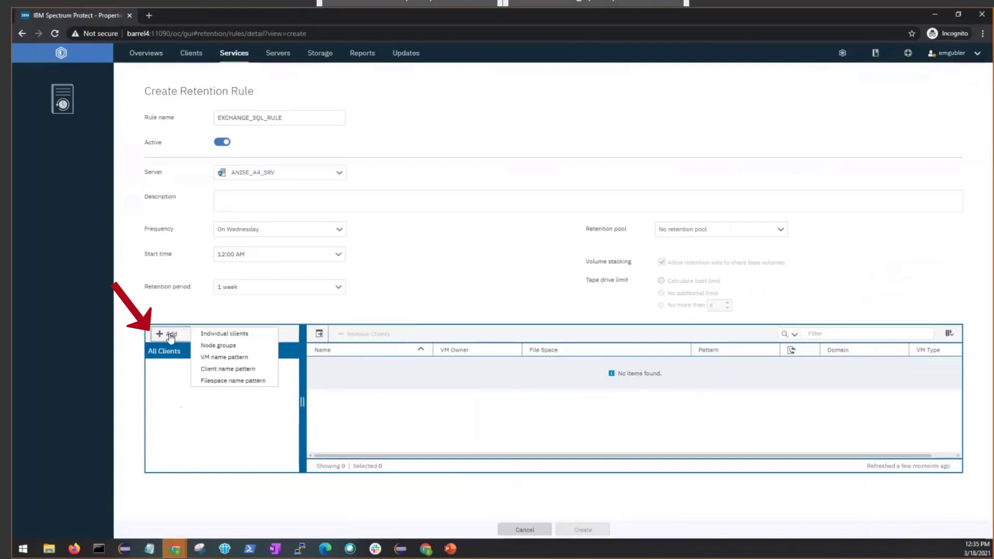
pyautogui.click(218, 335)
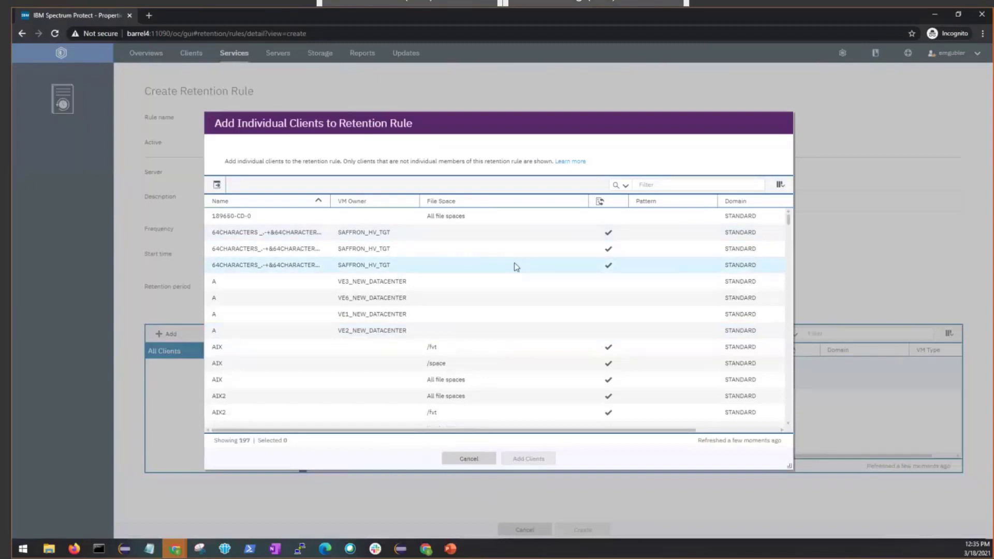
pyautogui.scroll(-12, 382, 305)
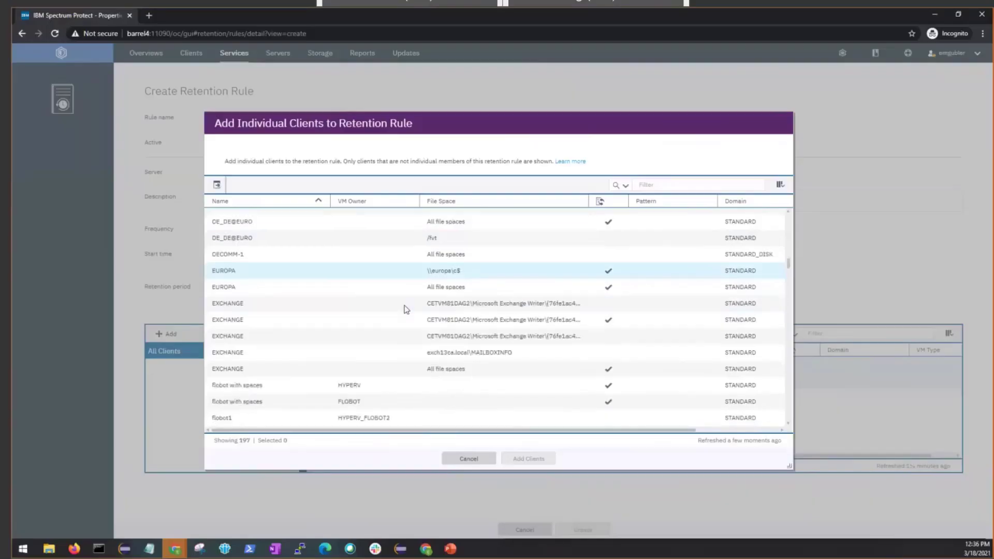
pyautogui.click(359, 368)
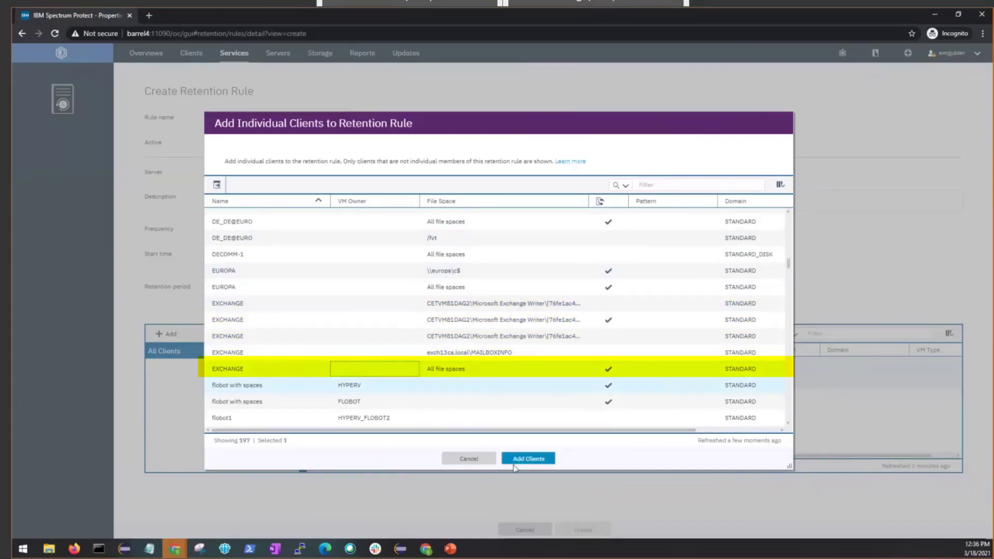
pyautogui.scroll(-8, 414, 357)
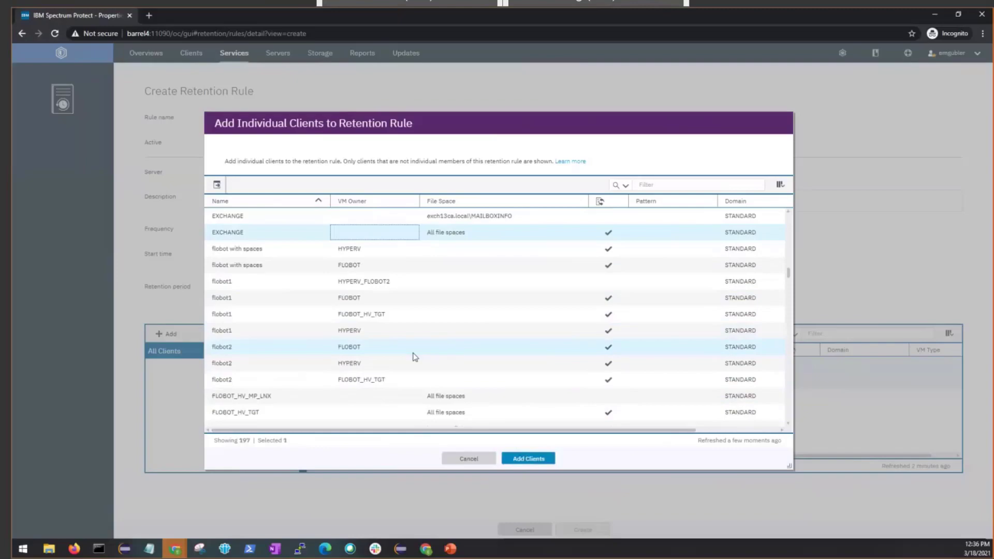
pyautogui.scroll(-10, 383, 345)
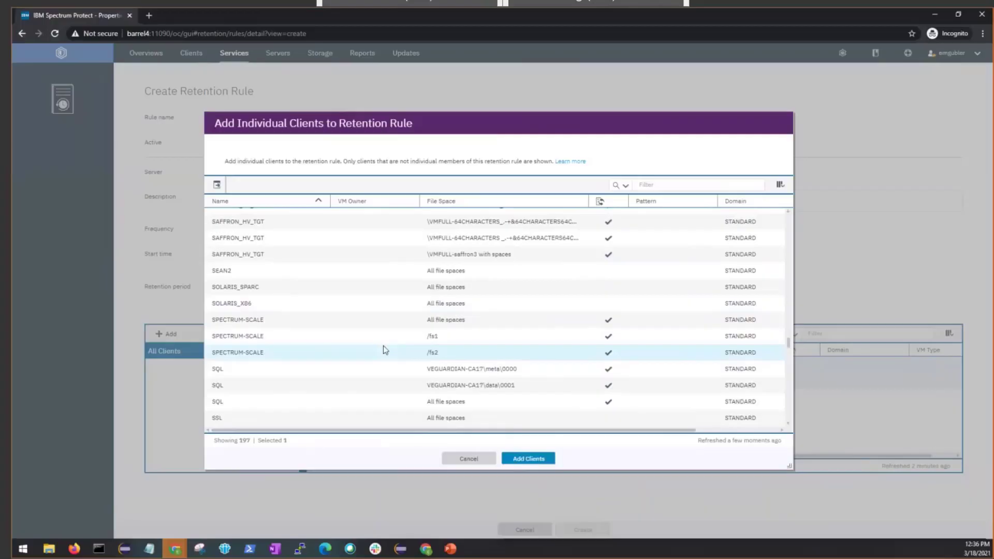
pyautogui.click(340, 337)
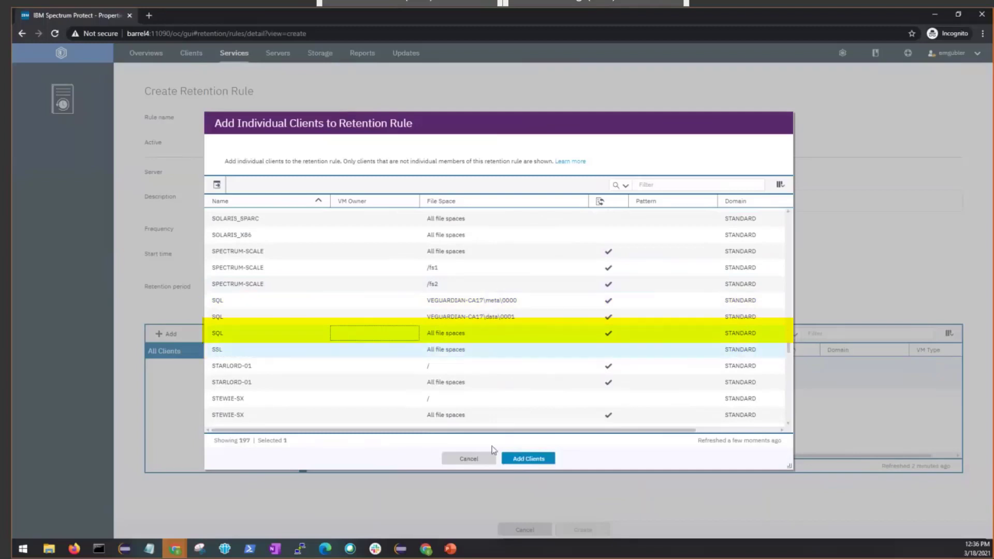
pyautogui.click(509, 459)
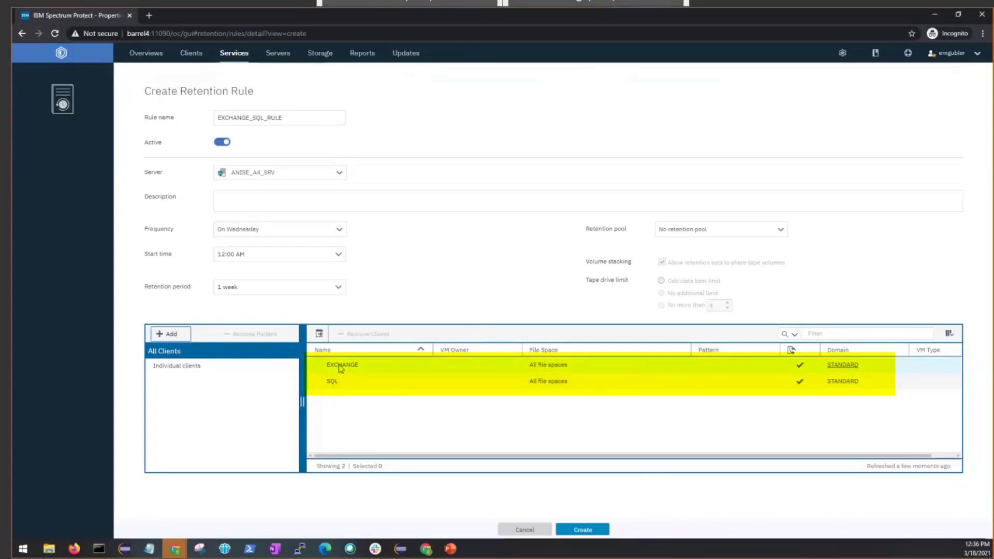
# Create EXCHANGE_SQL_RULE, review the creation log, and close the progress window
pyautogui.click(568, 532)
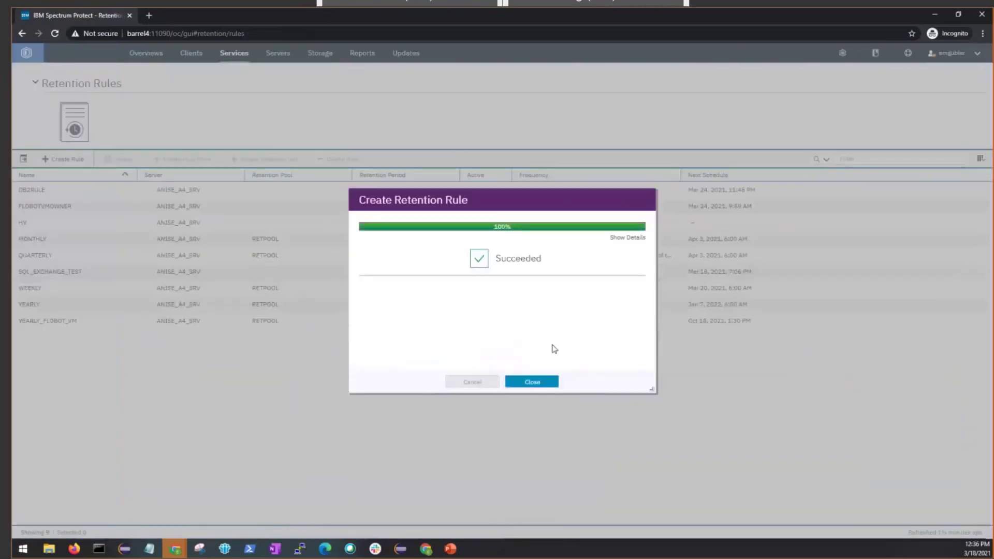
pyautogui.click(627, 237)
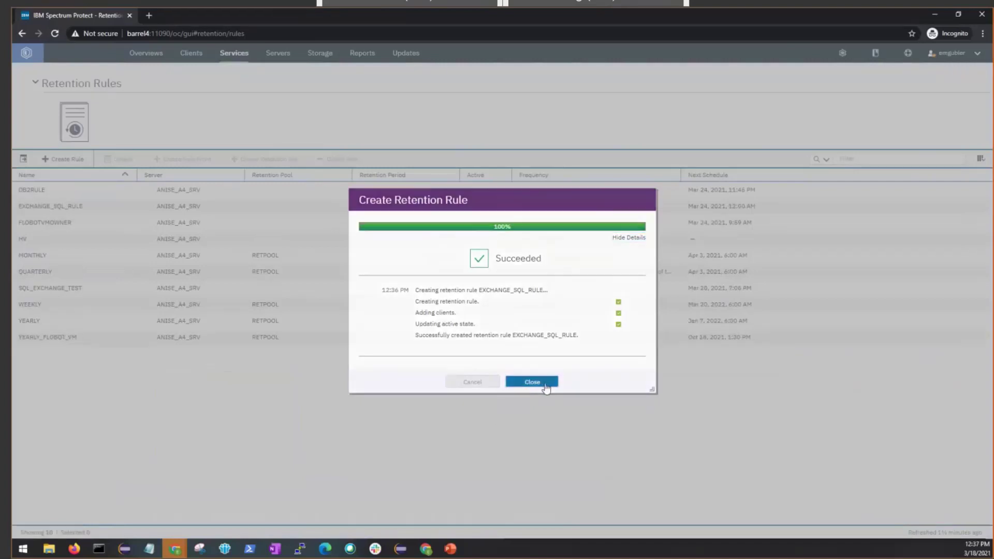
pyautogui.click(532, 382)
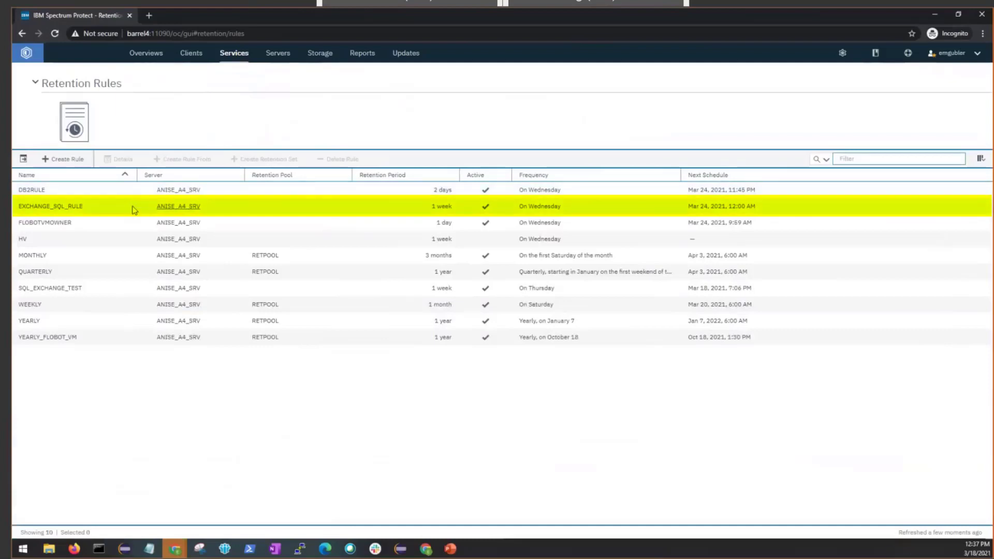
# Edit the MONTHLY rule (3 months, RETPOOL) and add EXCHANGE as an individual client
pyautogui.doubleClick(130, 262)
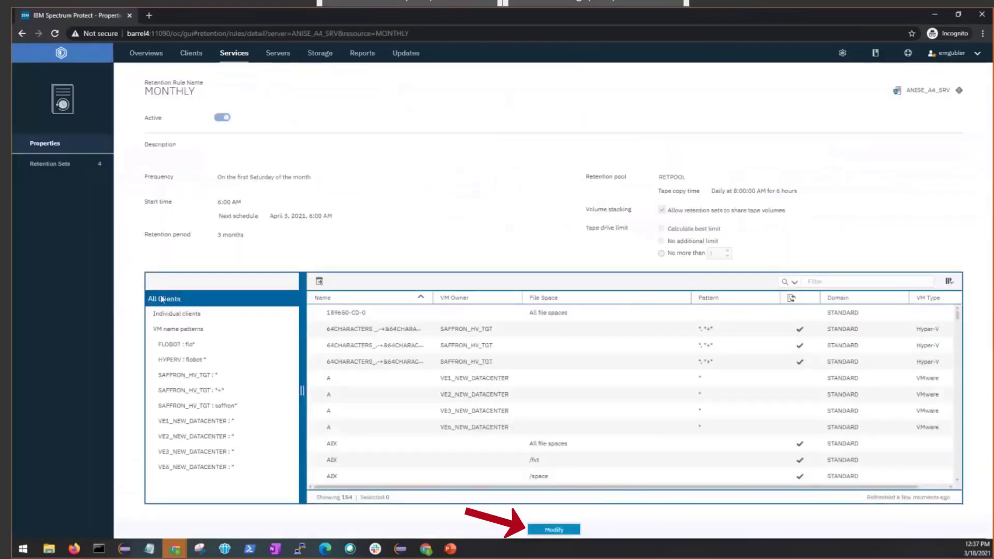
pyautogui.click(554, 529)
pyautogui.click(173, 283)
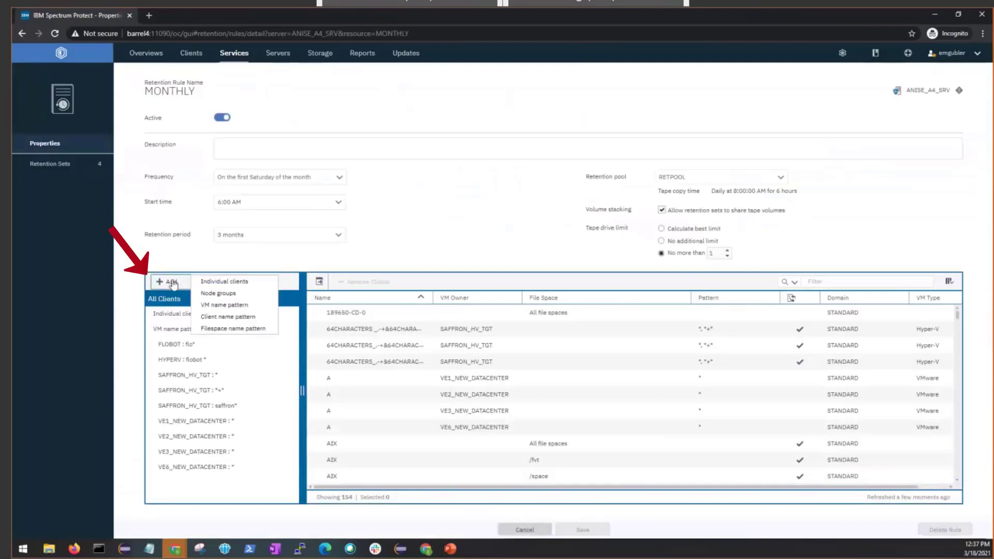
pyautogui.click(209, 283)
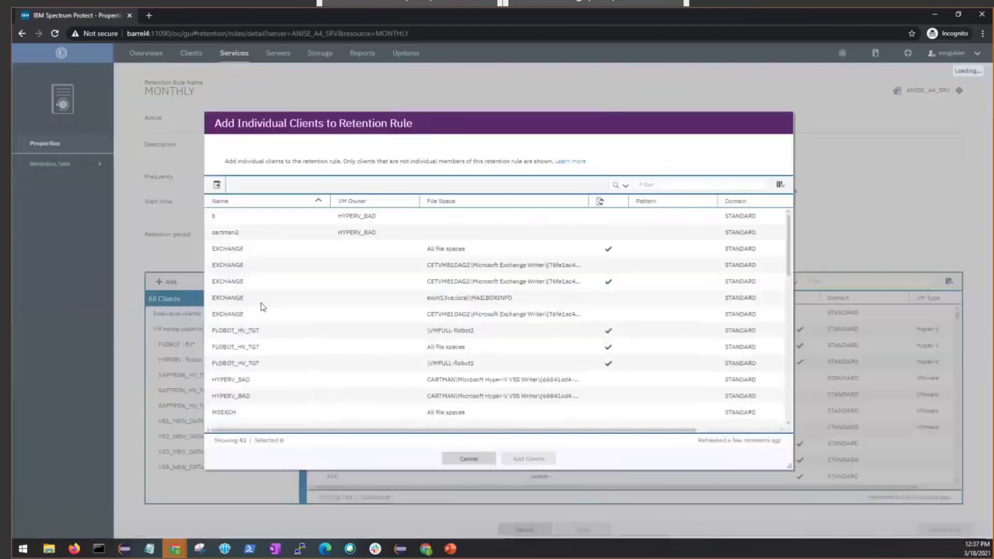
pyautogui.click(309, 252)
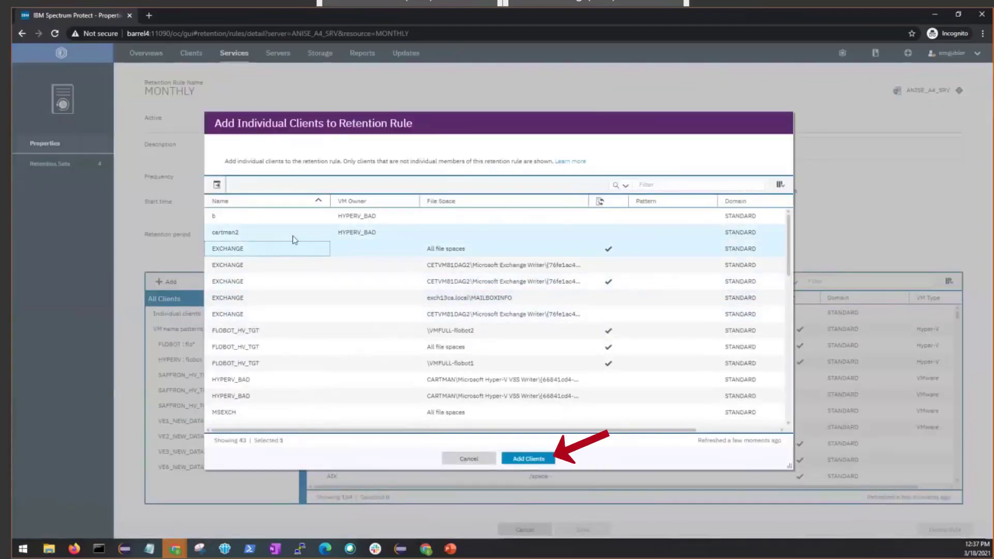
pyautogui.click(469, 458)
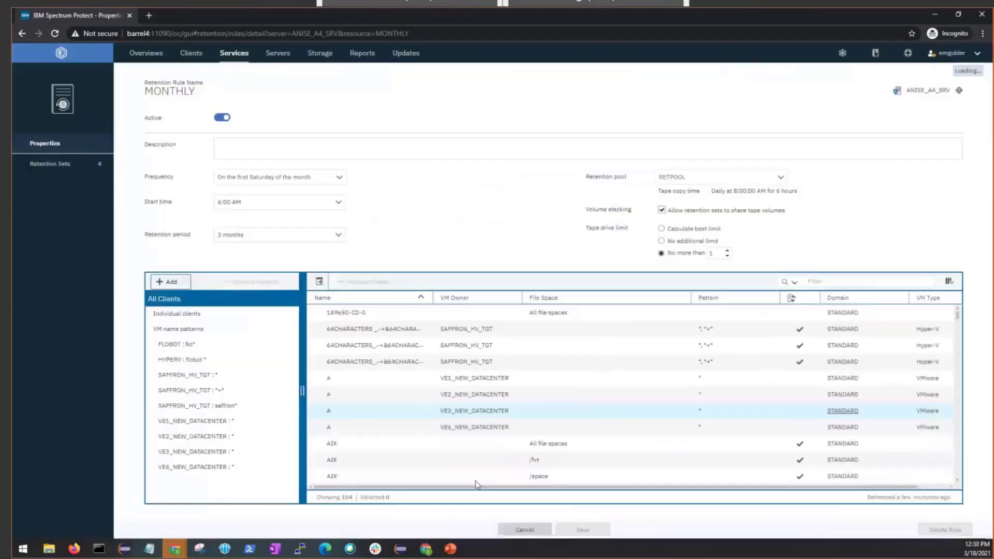
# Open the Clients list, check the Platform column, and select the SQL client
pyautogui.moveTo(236, 58)
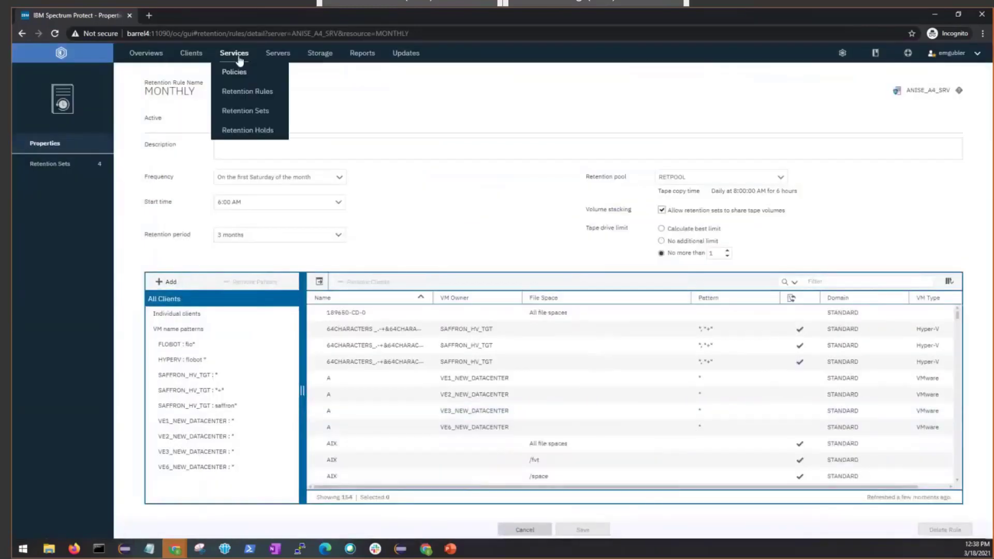
pyautogui.moveTo(191, 53)
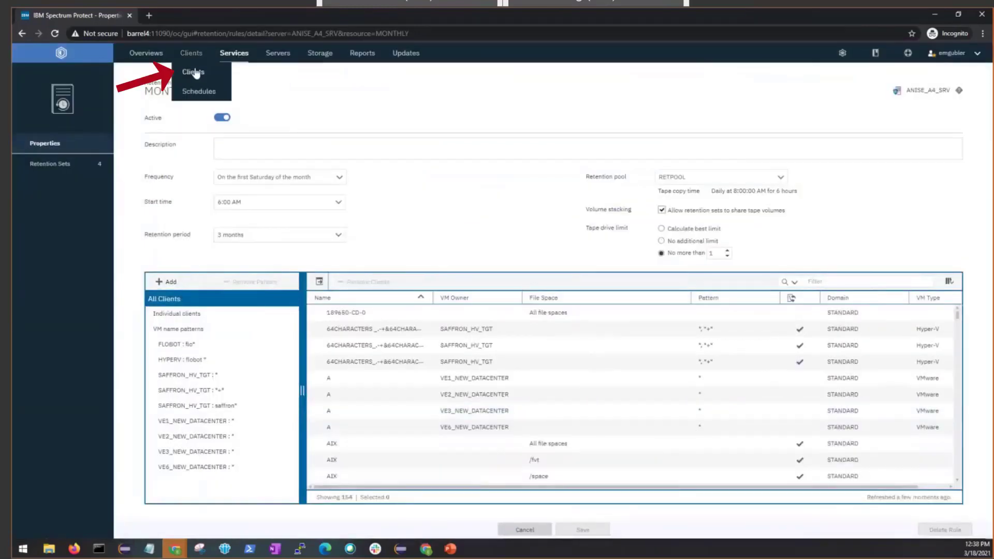
pyautogui.click(195, 72)
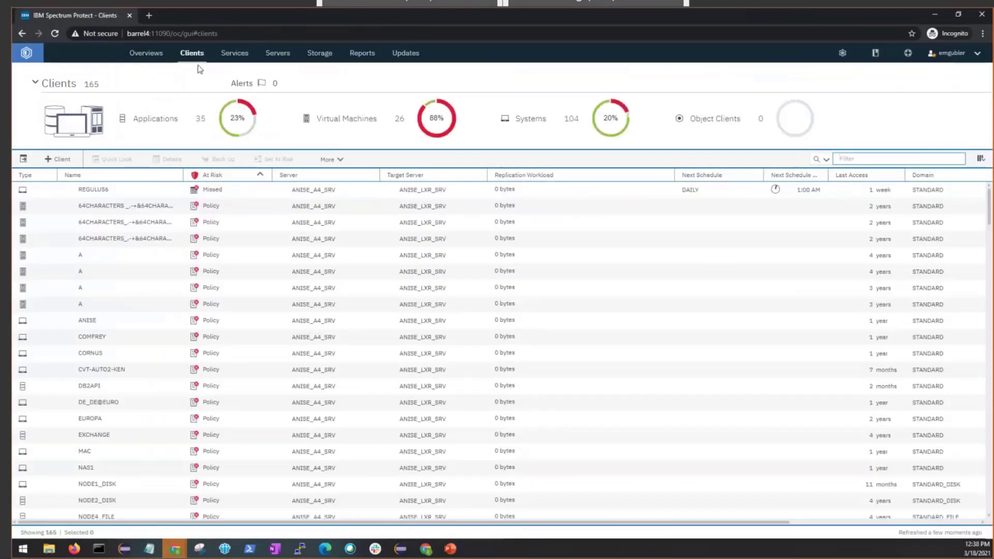
pyautogui.moveTo(193, 61)
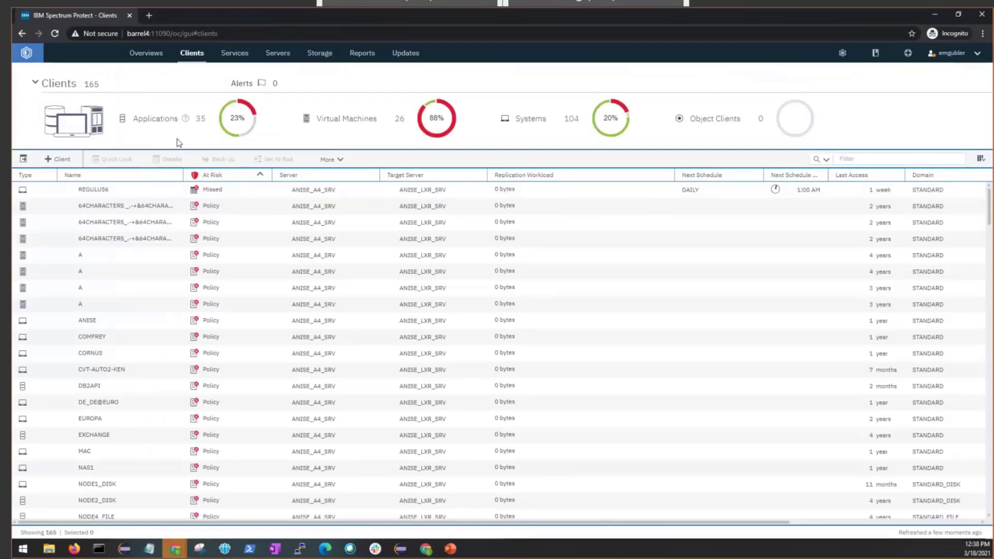
pyautogui.scroll(-5, 550, 399)
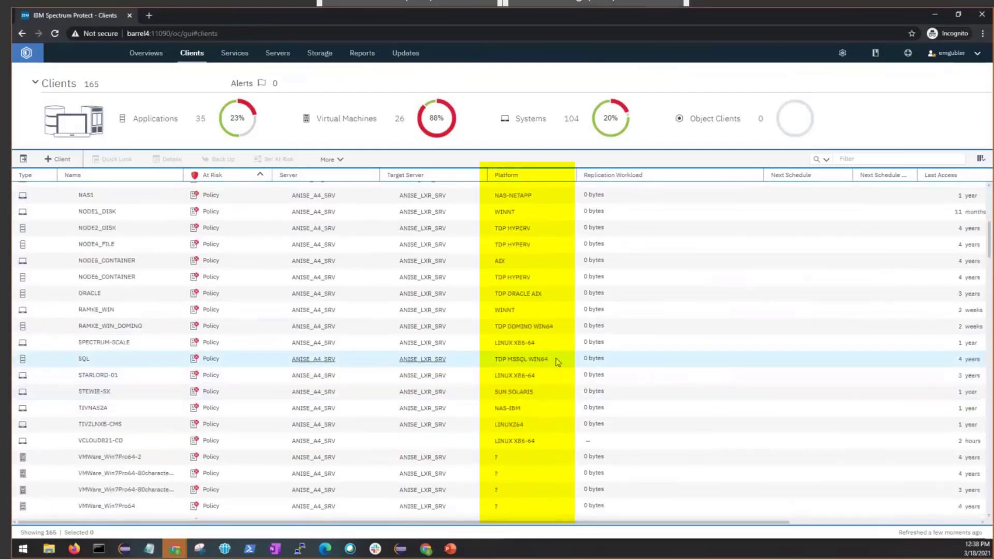
pyautogui.click(557, 361)
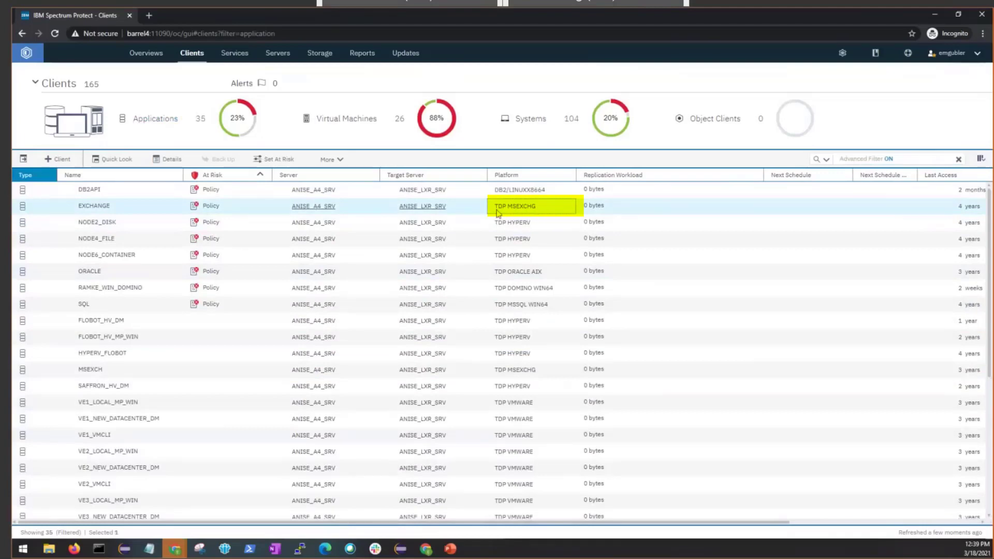
# Select SQL together with EXCHANGE and start a retention set for them
pyautogui.keyDown('ctrl'); pyautogui.click(520, 304); pyautogui.keyUp('ctrl')
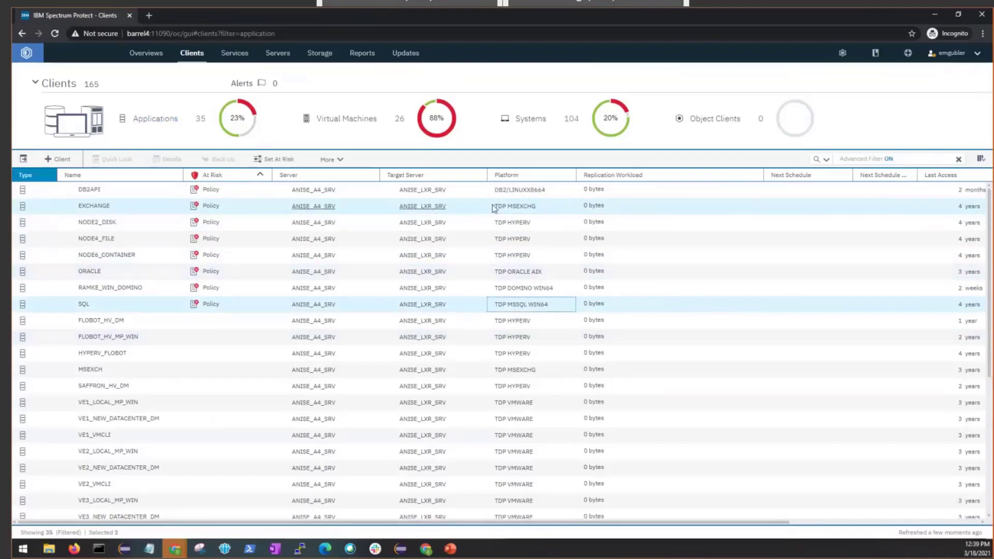
pyautogui.click(342, 160)
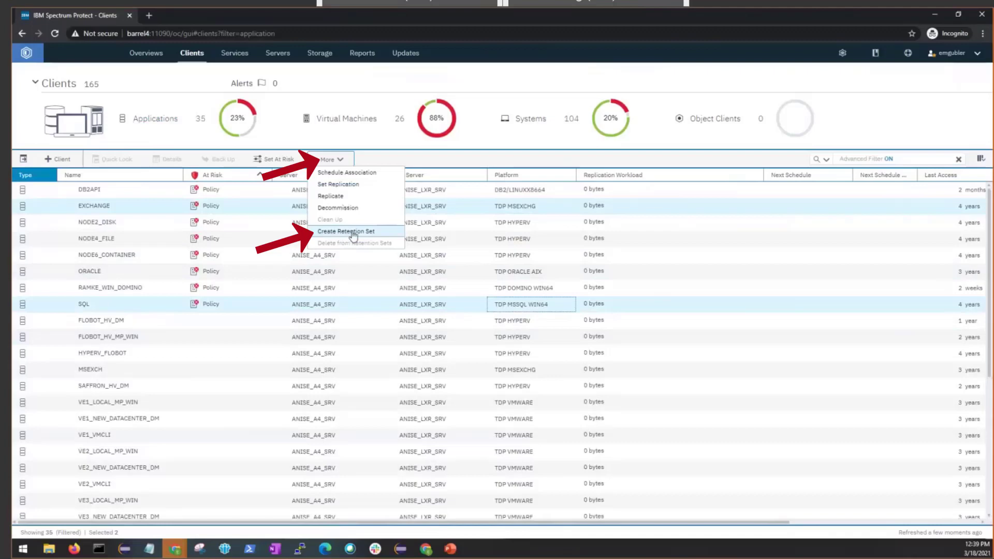
pyautogui.click(354, 234)
# Name the retention set SQL_RETSET with a 1-week period and create it
pyautogui.click(333, 213)
pyautogui.write('SQL')
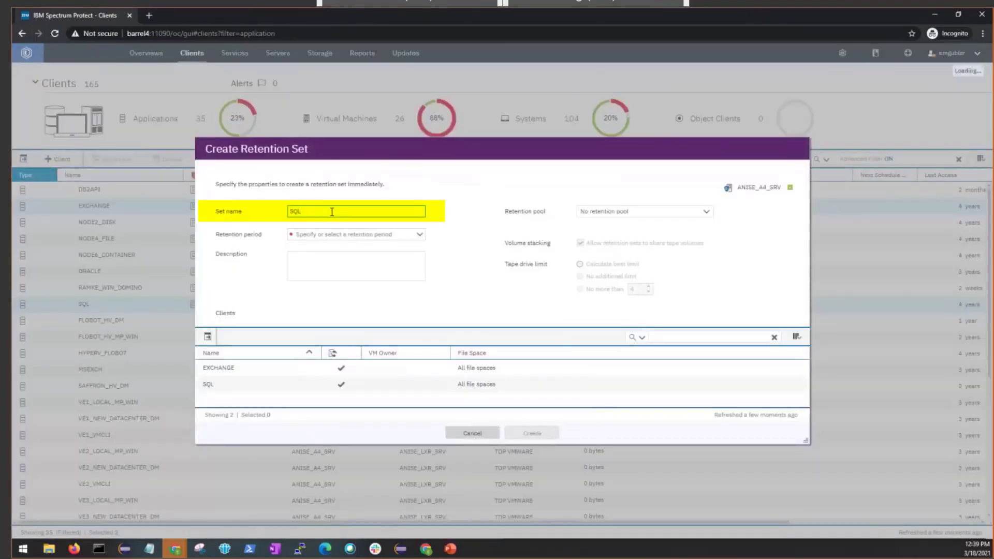
pyautogui.write('_RETSET')
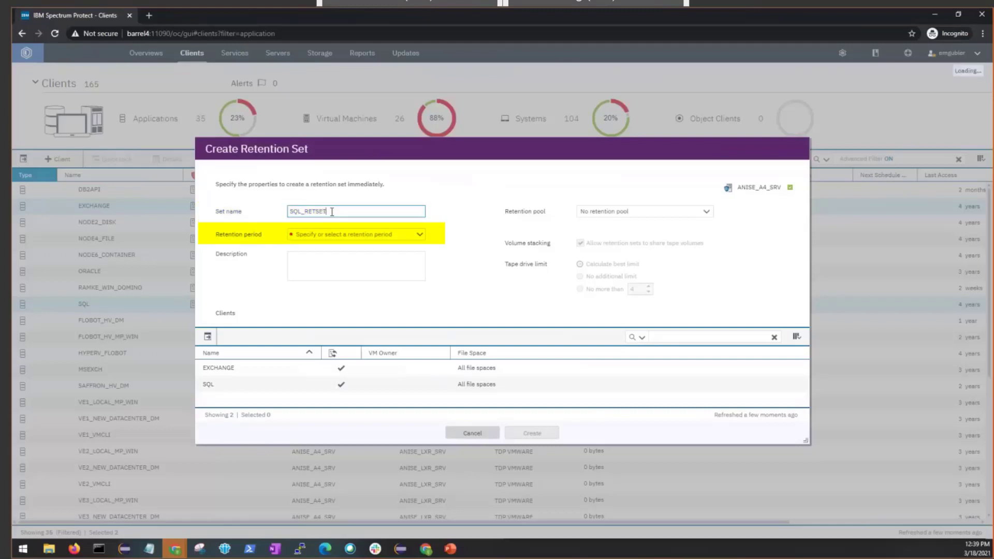
pyautogui.click(419, 235)
pyautogui.click(398, 248)
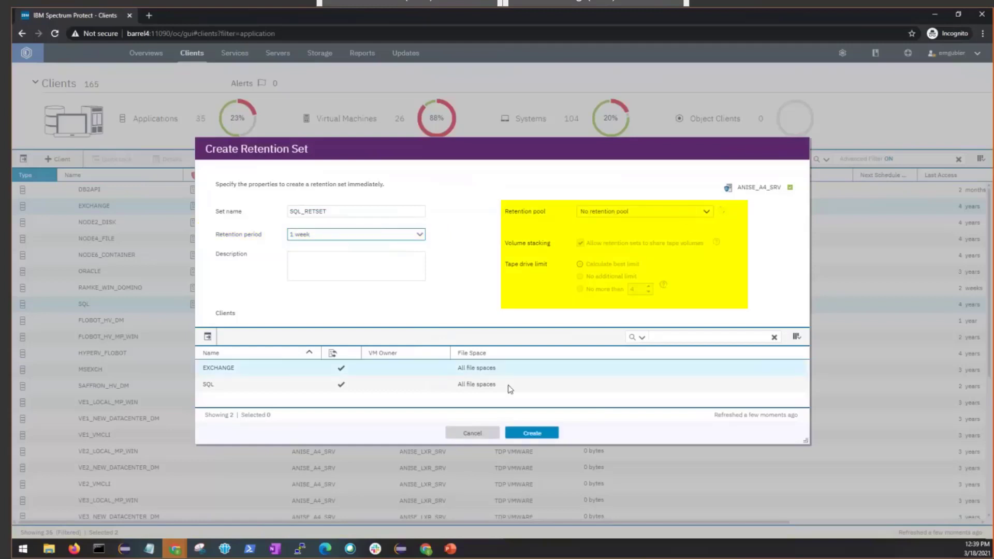
pyautogui.click(518, 435)
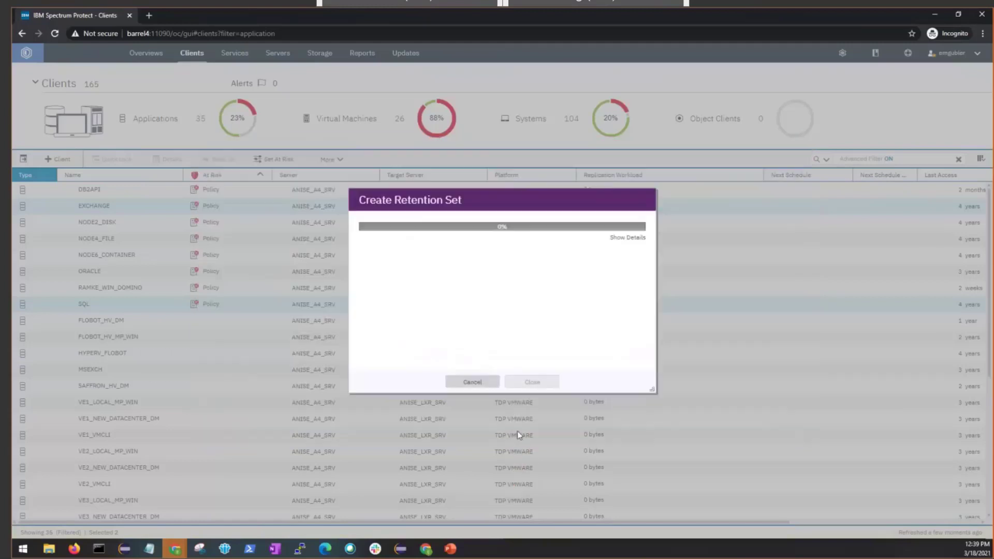
pyautogui.click(618, 238)
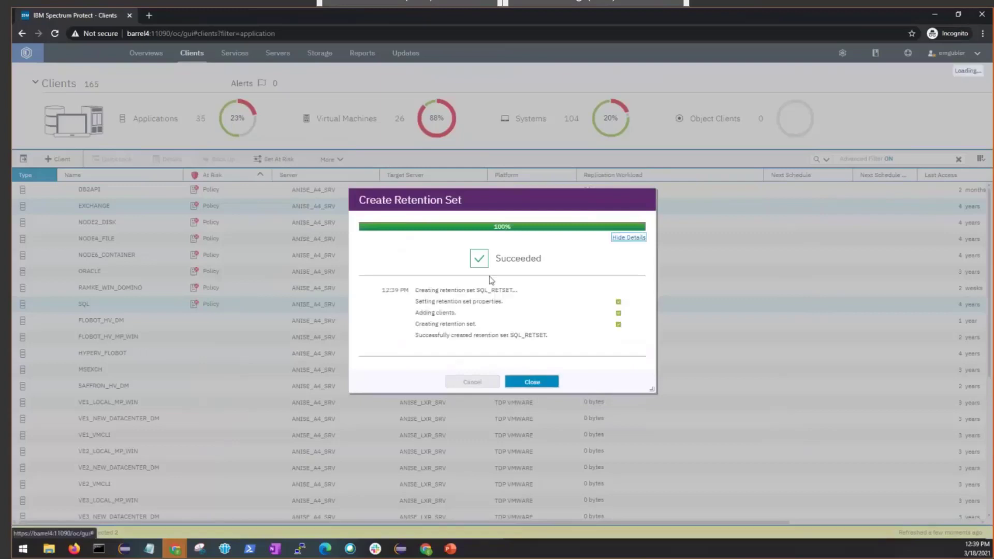
pyautogui.click(625, 239)
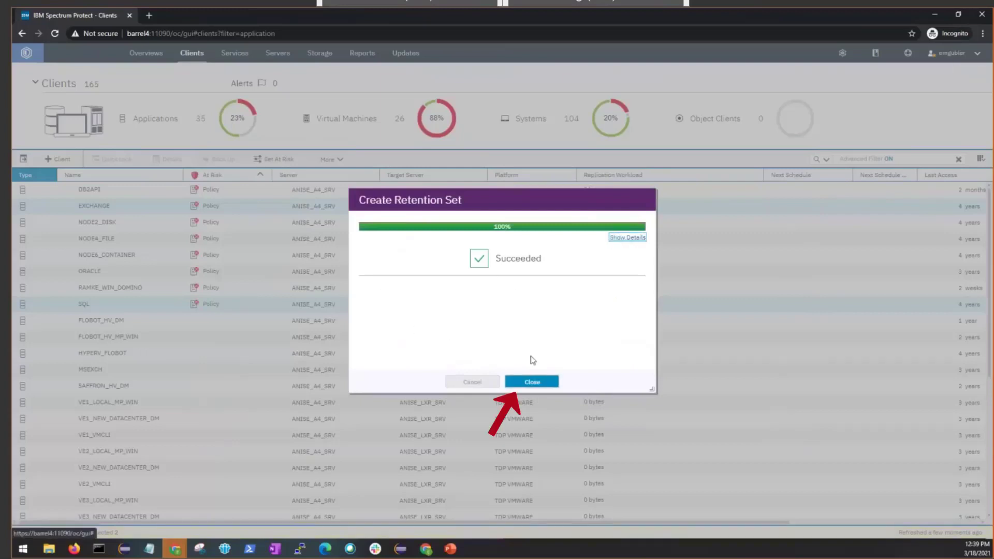
# Close the progress window and select SQL_RETSET in the Retention Sets list
pyautogui.click(520, 383)
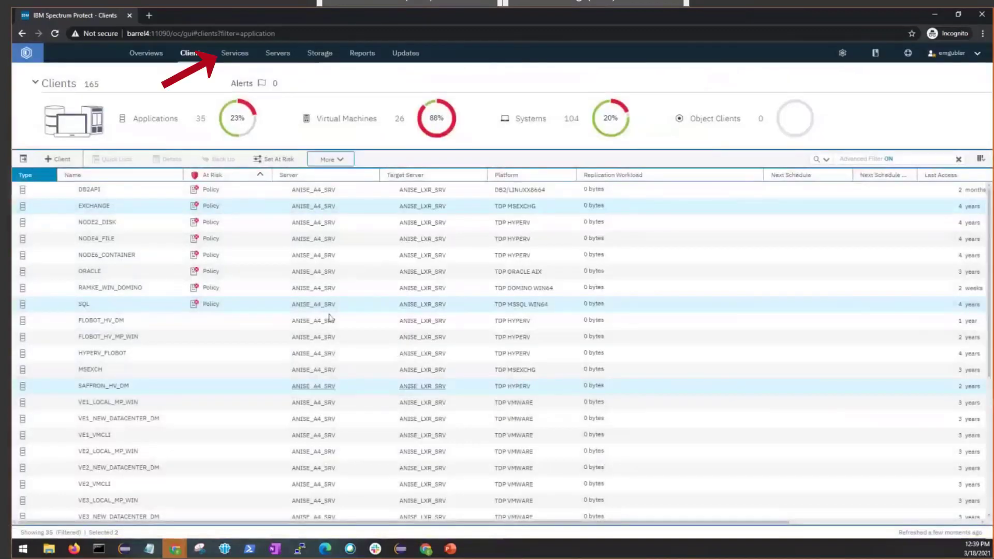
pyautogui.moveTo(234, 54)
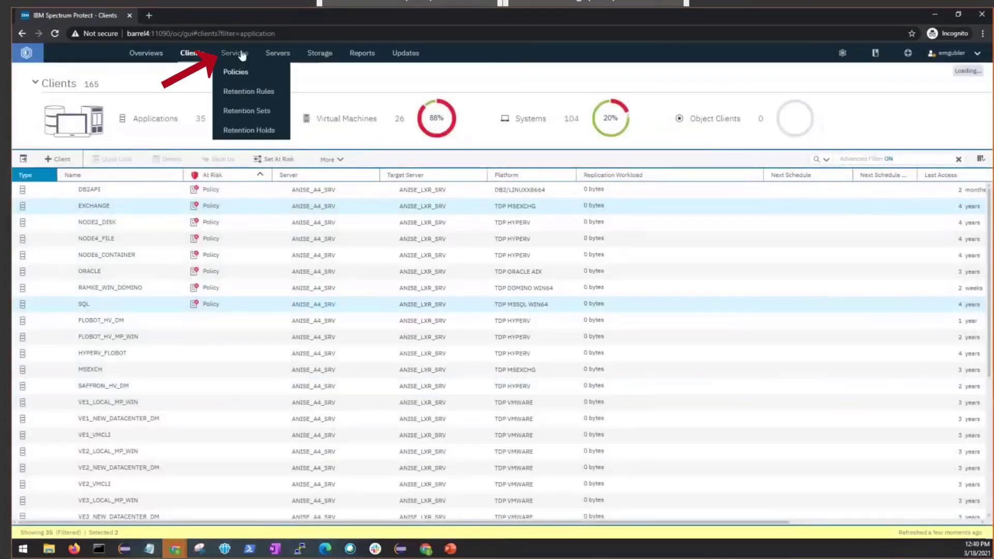
pyautogui.click(246, 111)
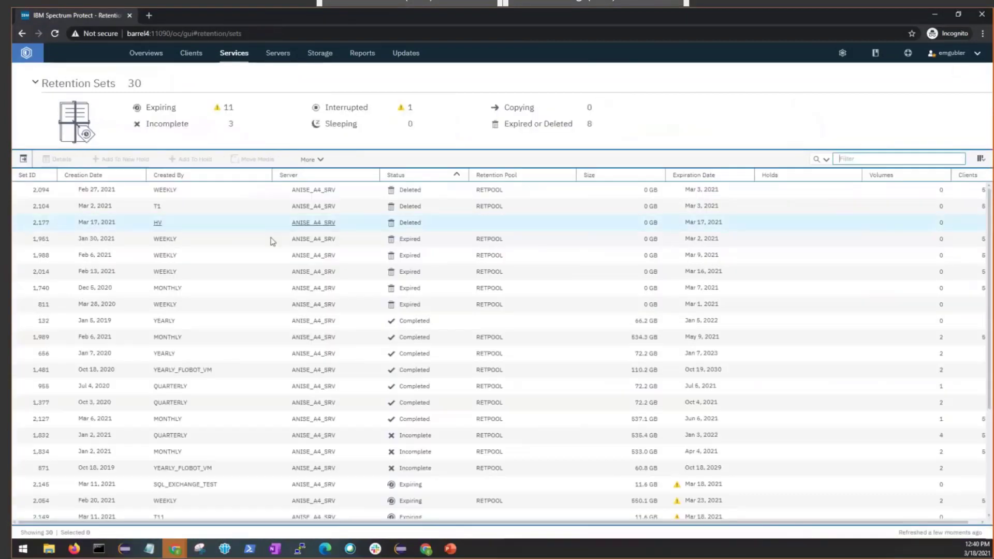
pyautogui.scroll(-4, 253, 373)
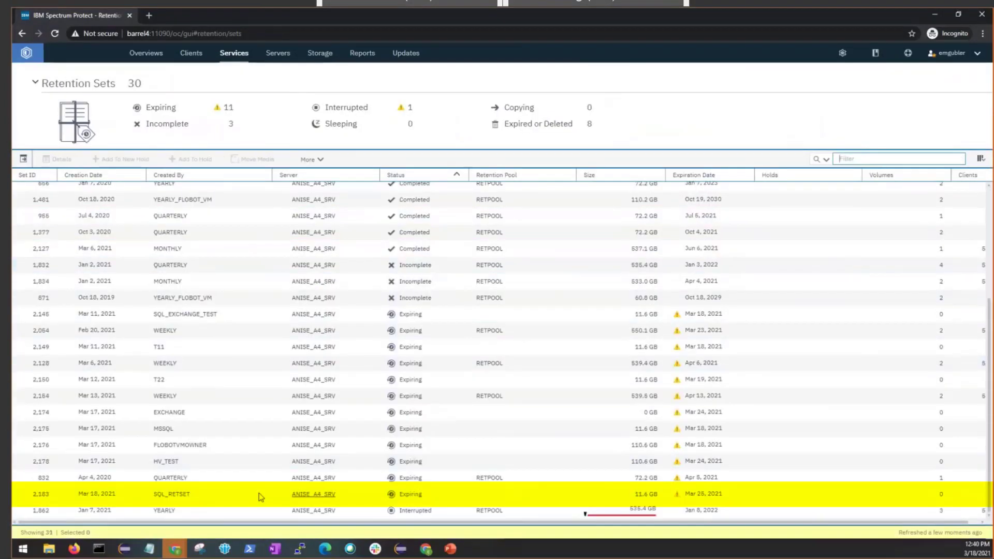
pyautogui.click(244, 495)
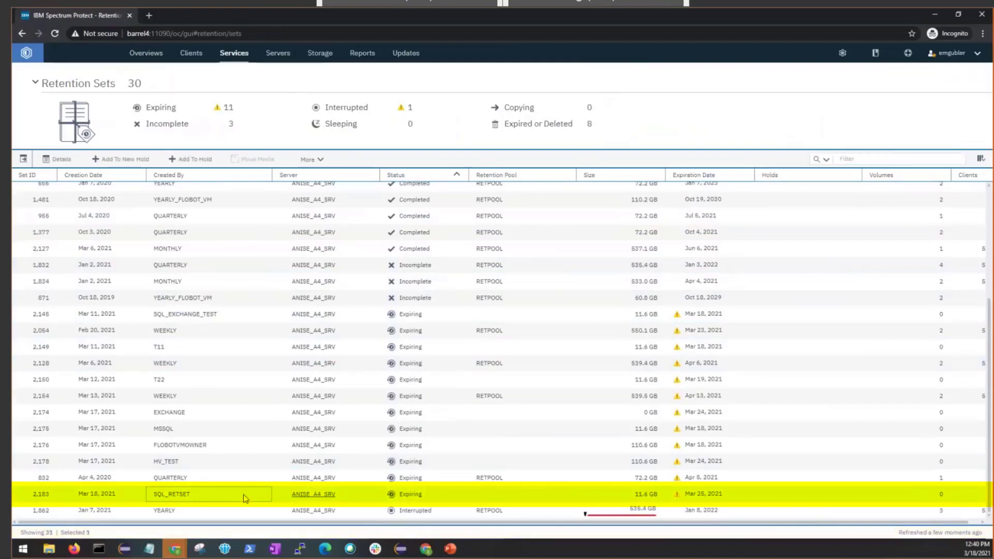